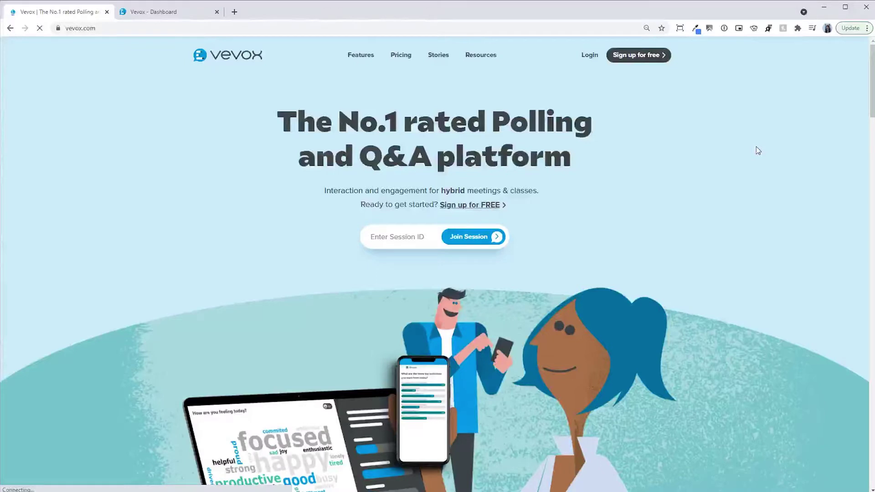
Open the Vevox PowerPoint Add-in page from the vevox.com footer and scroll to its download link
middle_click(758, 151)
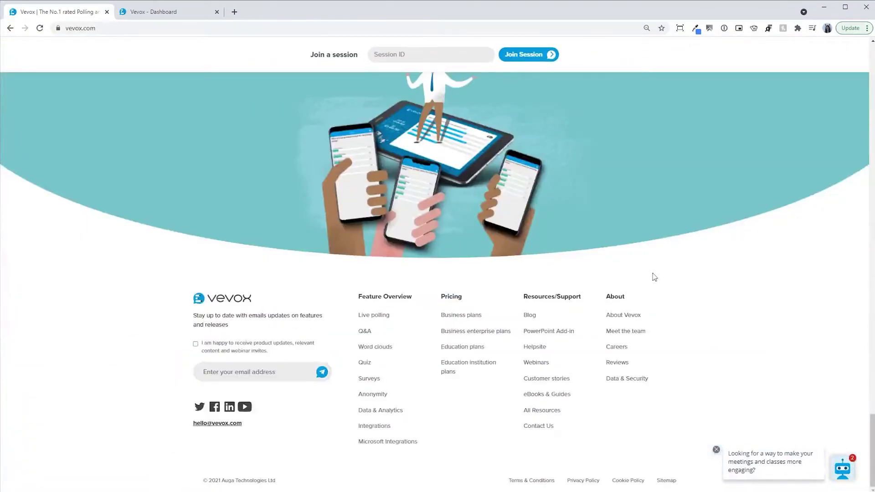
click(563, 332)
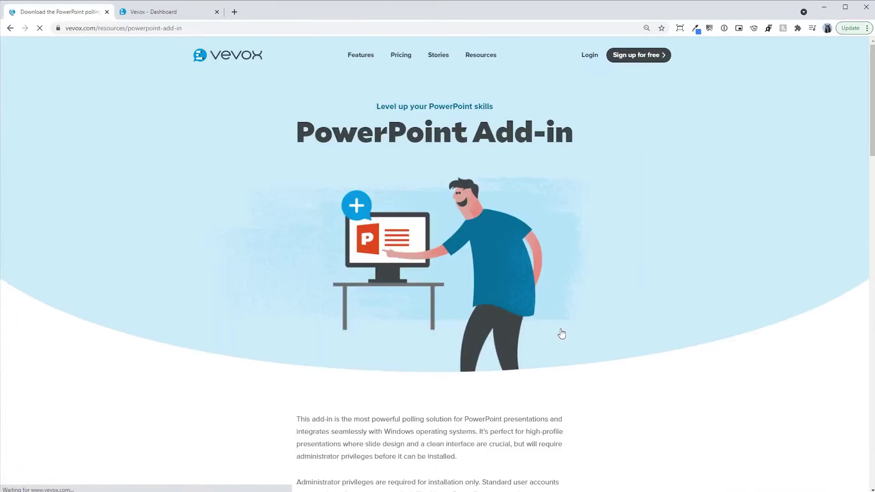
scroll(693, 223, down, 5)
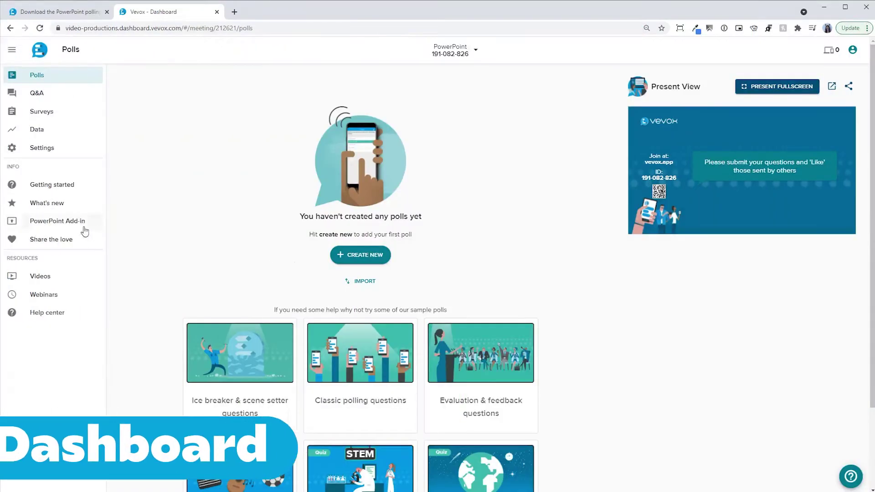
Show the dashboard's PowerPoint Add-in guide and advance it to the download-and-install step
click(75, 224)
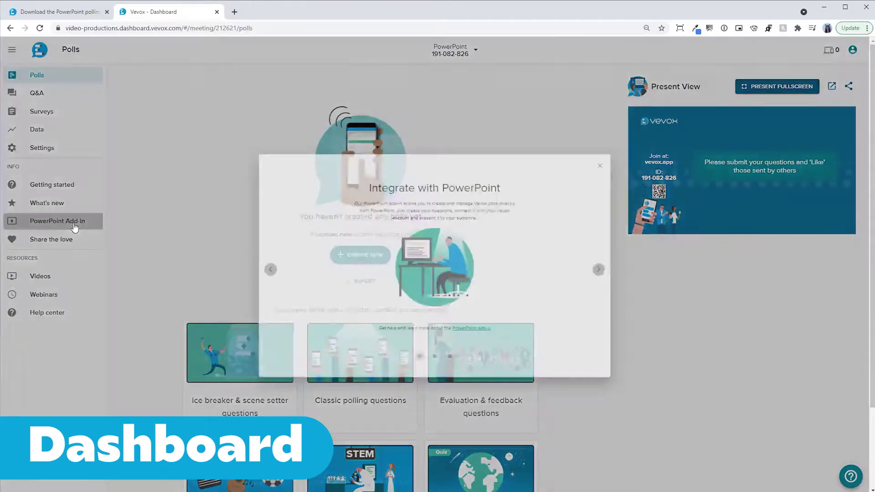
click(631, 271)
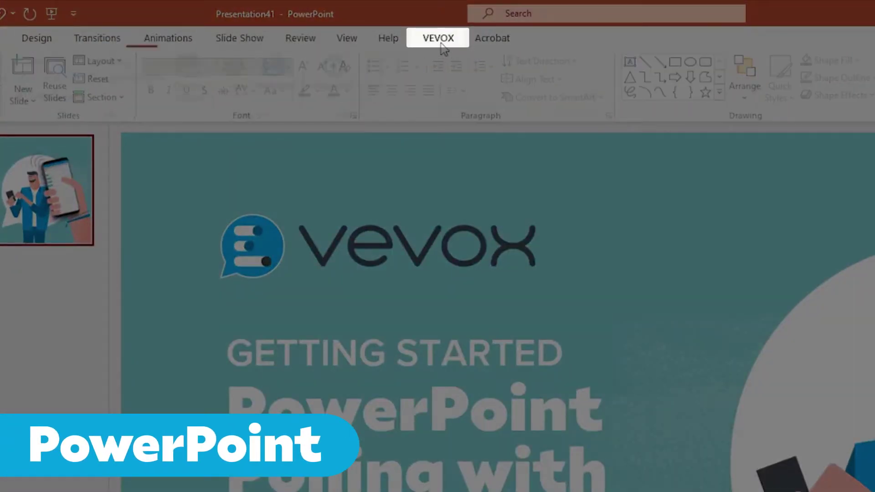
Sign in to the Vevox add-in with the account e-mail and password
click(442, 44)
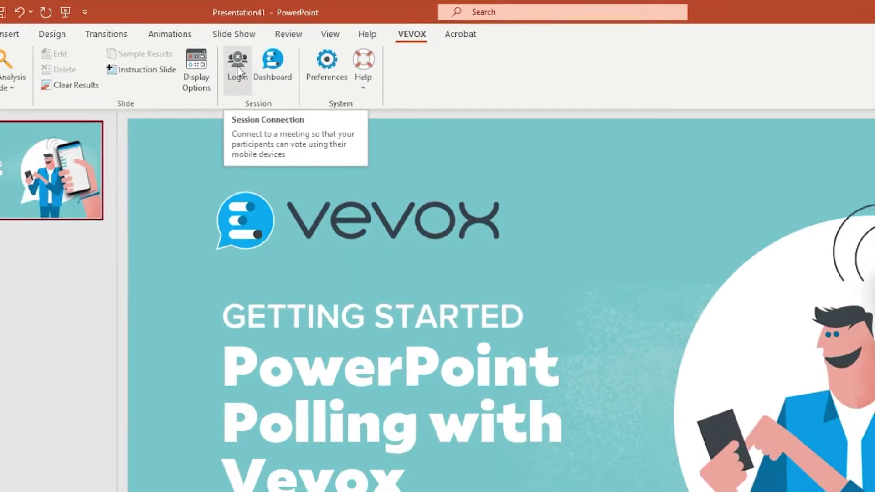
click(245, 77)
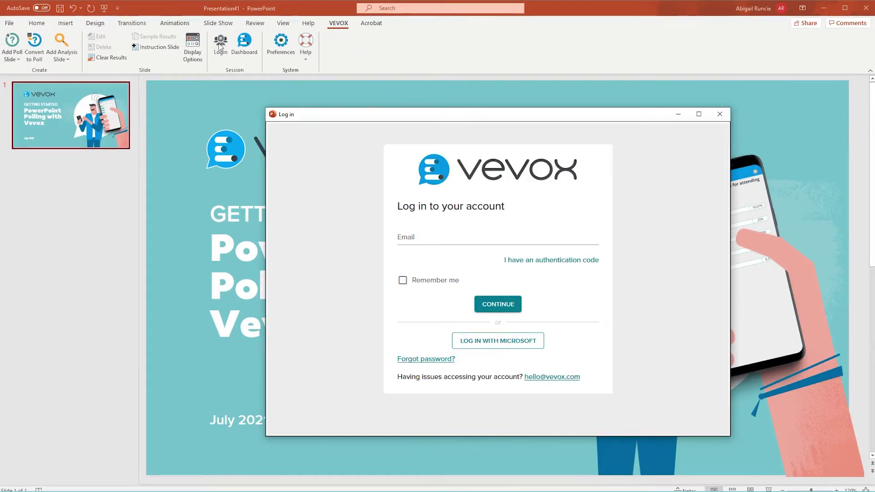
click(417, 236)
click(493, 305)
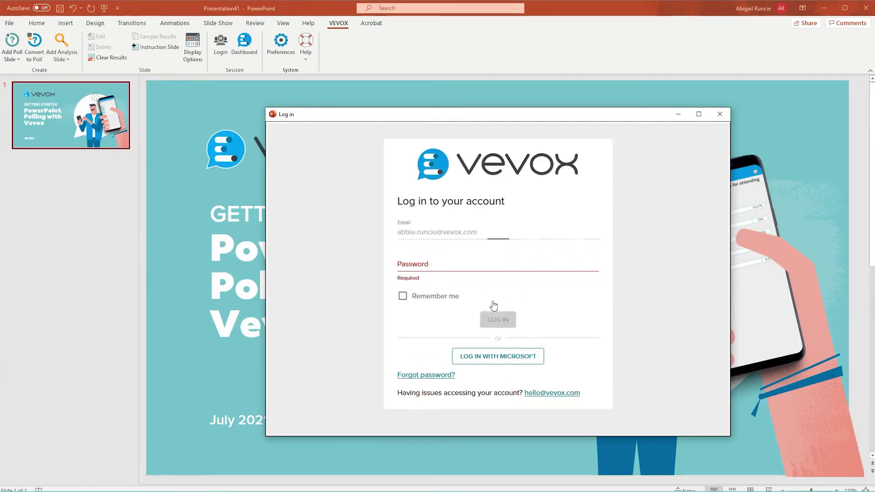
text(•••••••)
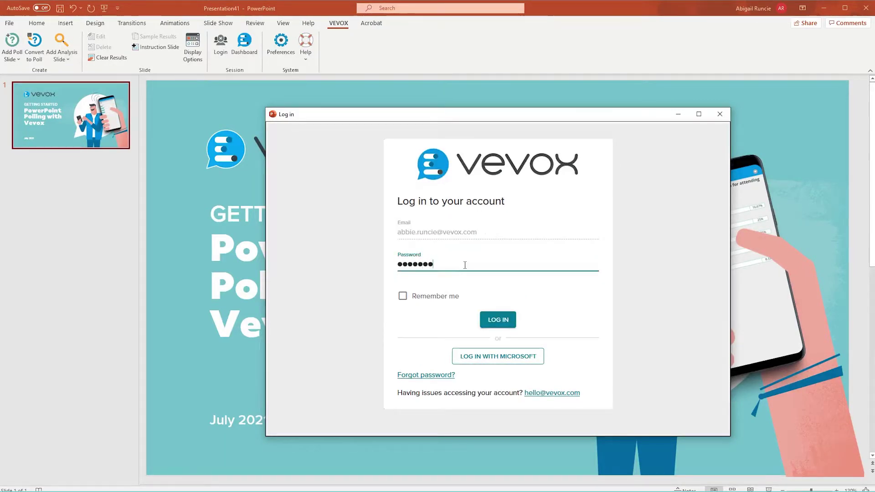
click(494, 321)
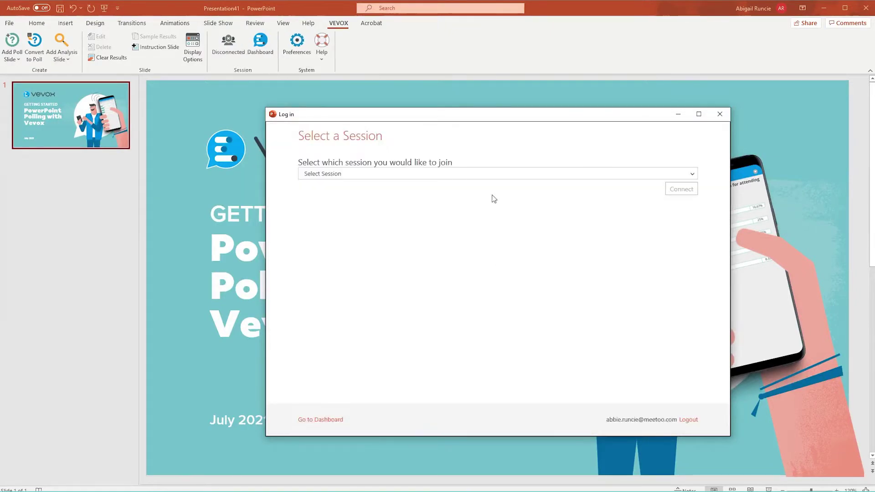
Connect the add-in to the 'PowerPoint' session
click(488, 175)
click(480, 201)
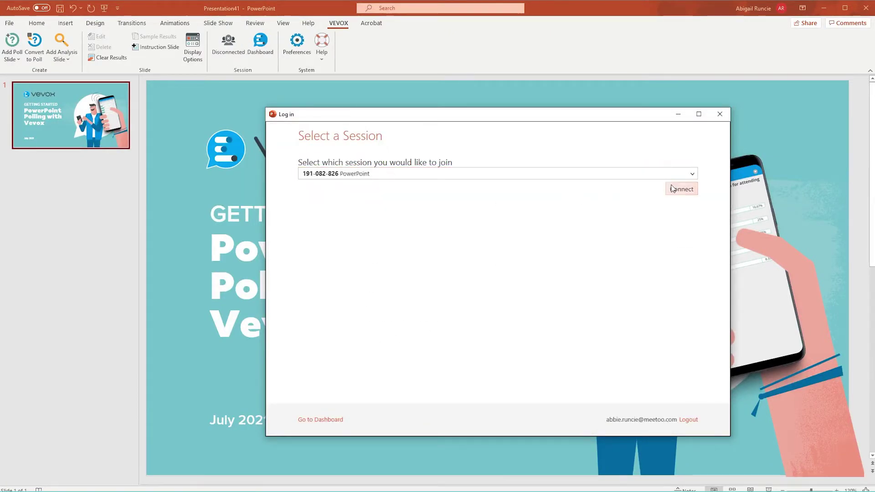
click(681, 189)
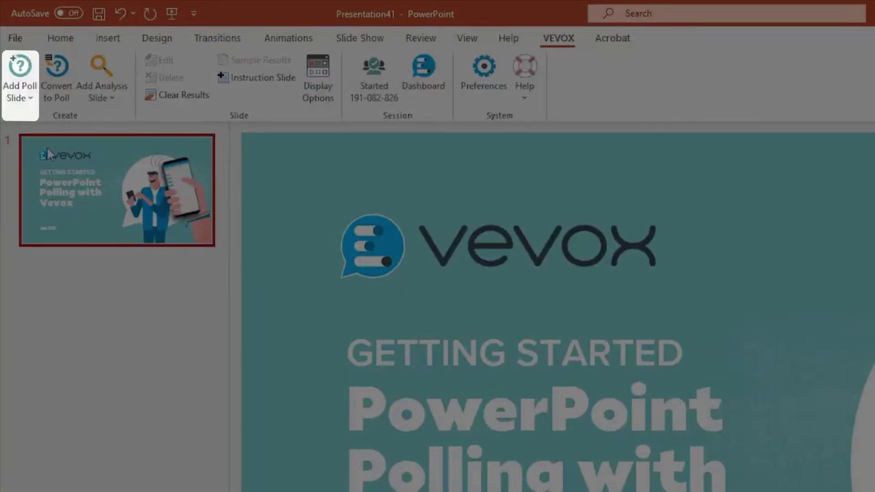
Create a multichoice poll 'Which of these sports has never featured at the Olympics?' with Motorcycle Racing, Croquet, Squash, Swimming obstacle race
click(20, 73)
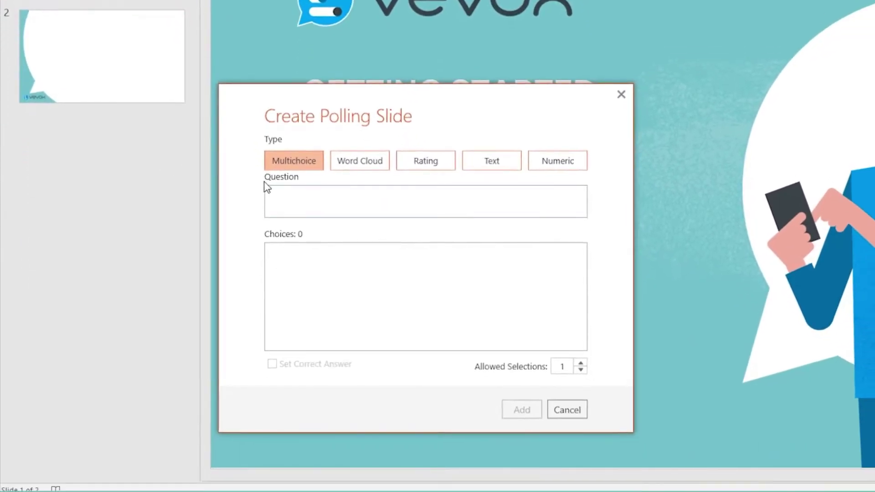
click(320, 420)
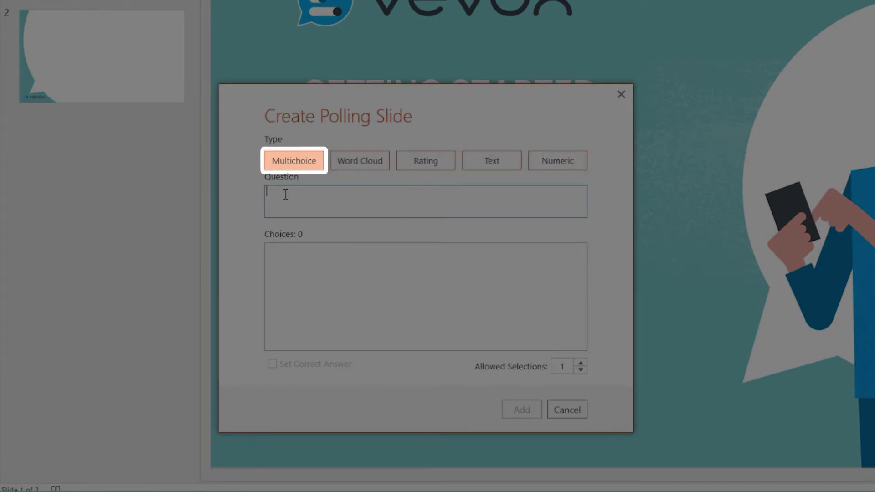
text(Which of these sports )
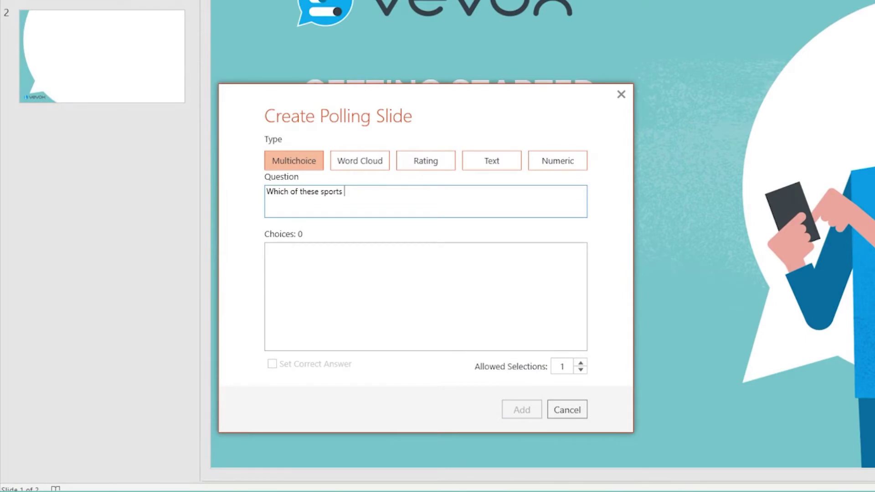
text(has never featured at the Olympics?)
key(Tab)
text(Motorcycle Racing Croquet Squash Swimming obstacle race)
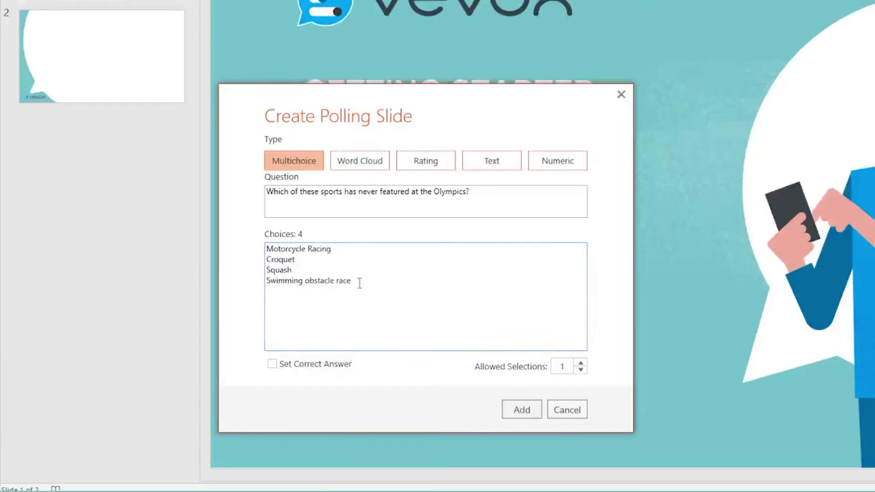
Mark Squash as the correct answer and add the poll slide
click(273, 364)
click(275, 290)
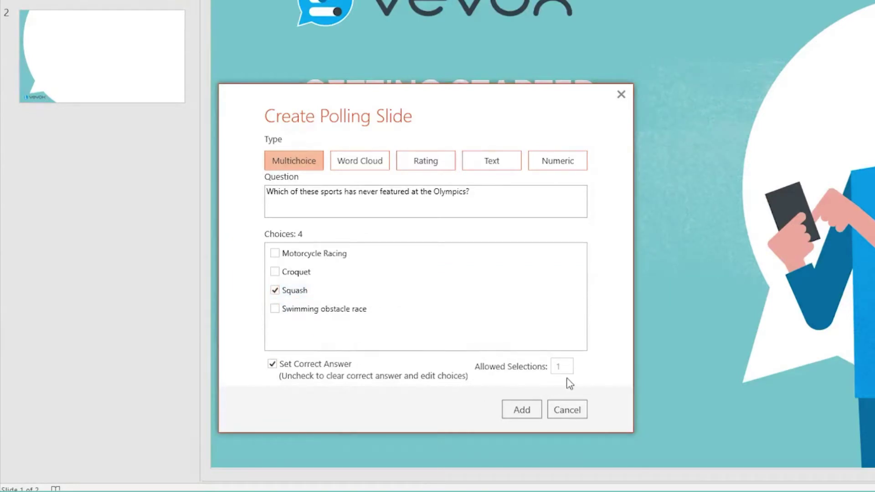
click(522, 409)
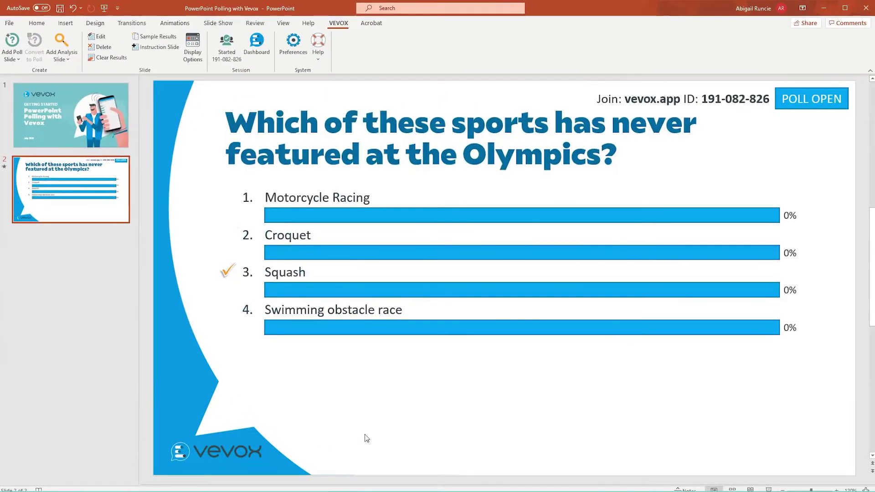
Convert slide 3's most-Olympic-medals question into a poll with Michael Phelps marked correct
click(86, 252)
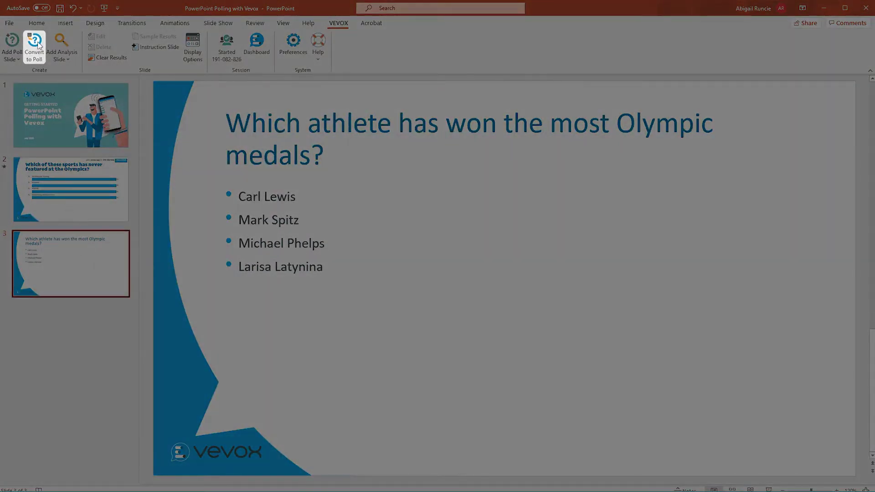
click(35, 43)
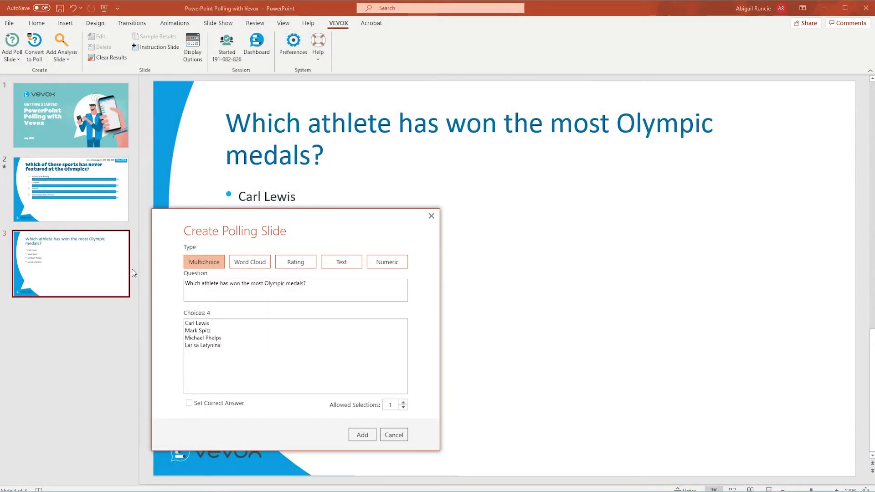
click(189, 403)
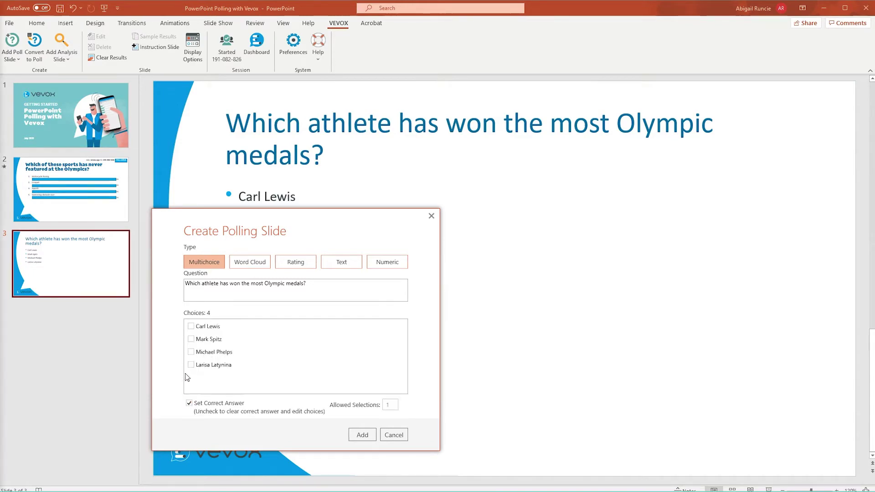
click(191, 352)
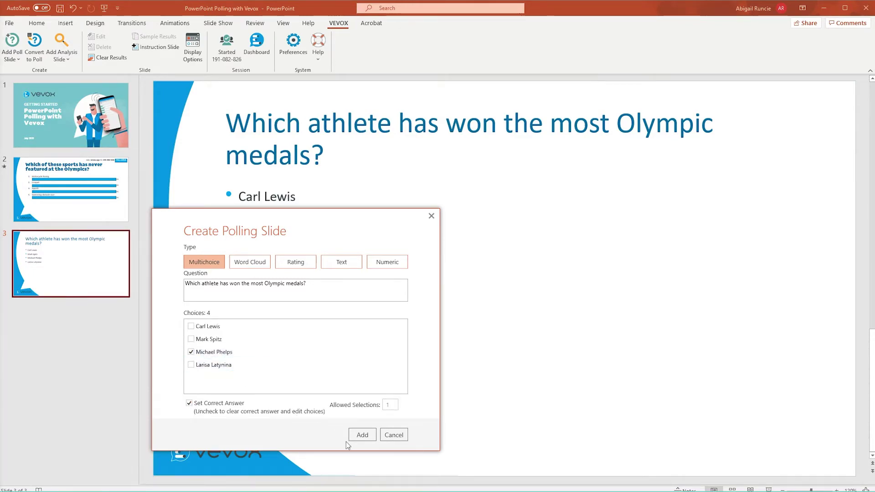
click(360, 435)
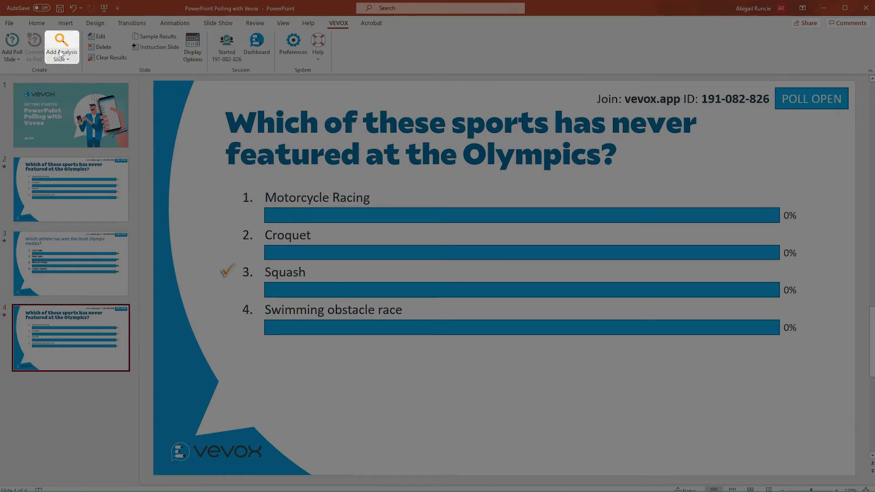
Add a Compare analysis slide with Slide 2's poll as master and Slide 4's poll as comparison
click(61, 41)
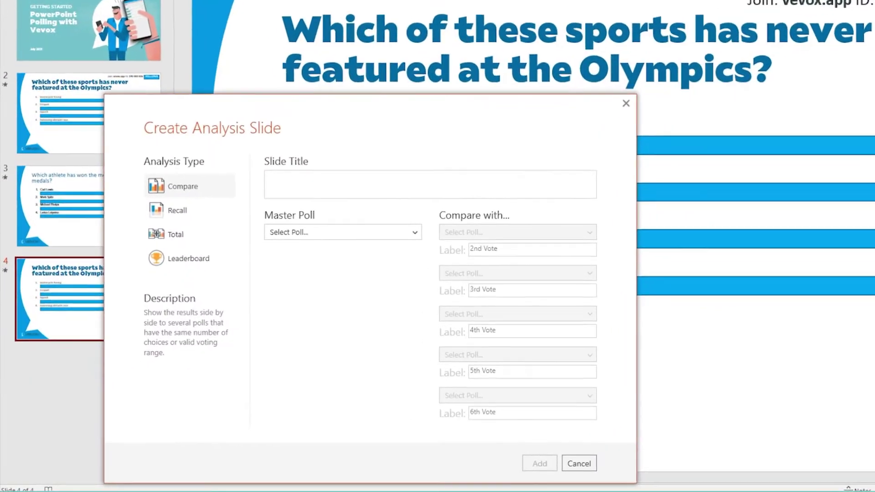
click(313, 230)
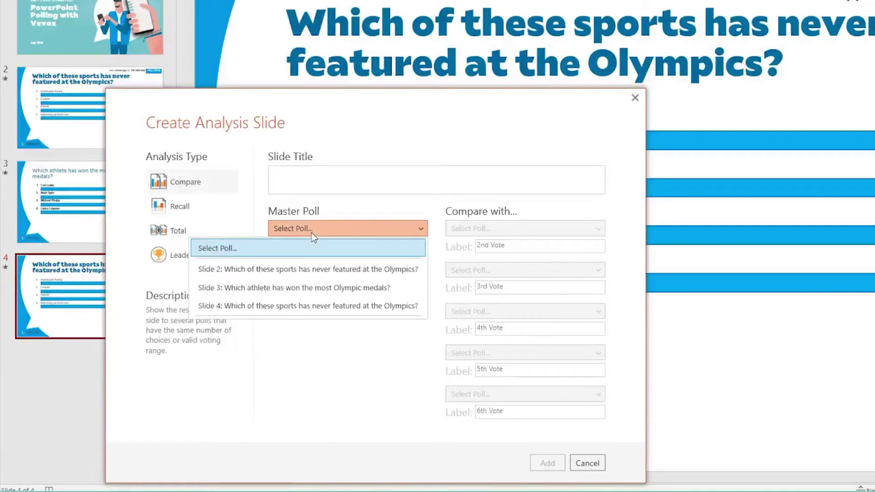
click(319, 269)
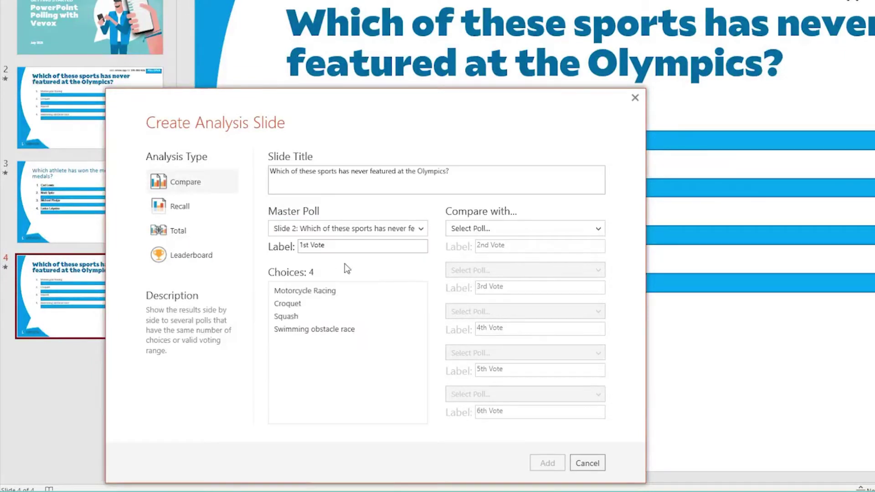
click(500, 228)
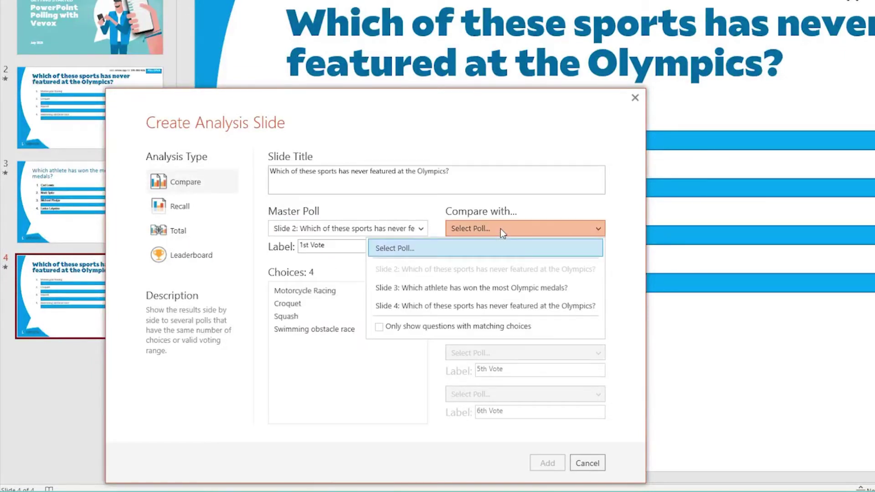
click(473, 304)
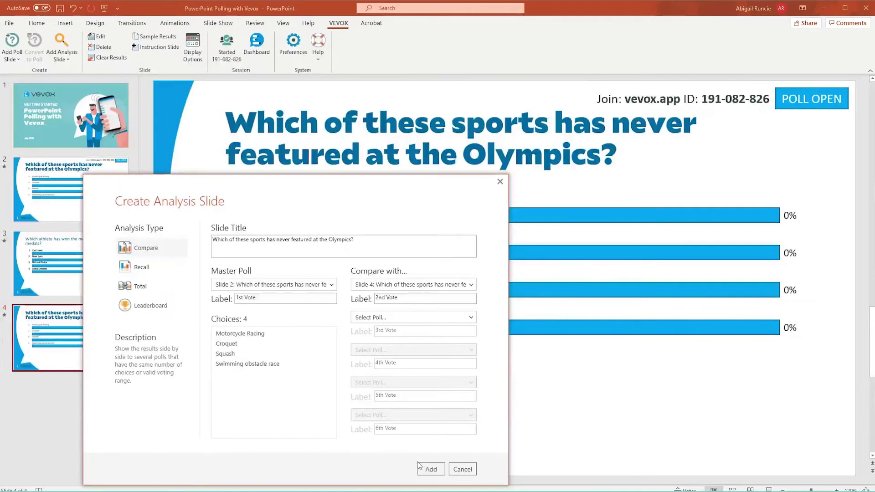
click(423, 469)
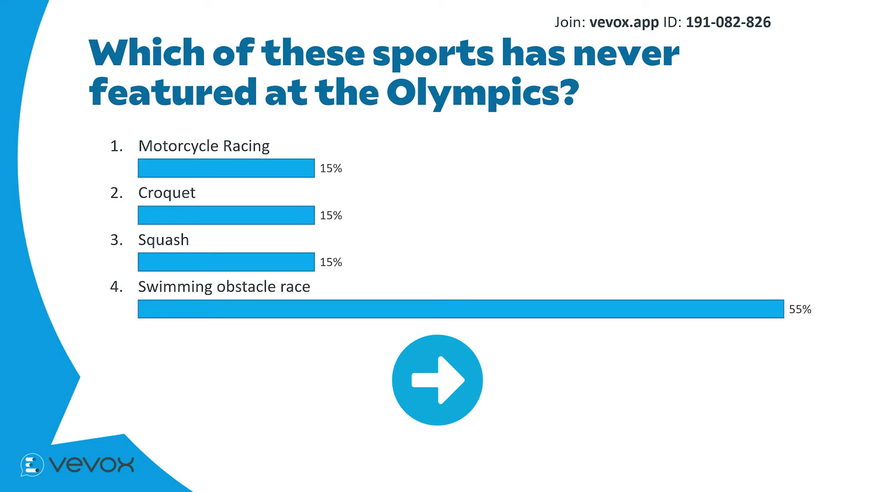
Advance the slideshow from the sports poll results to the Olympic medals question
click(795, 371)
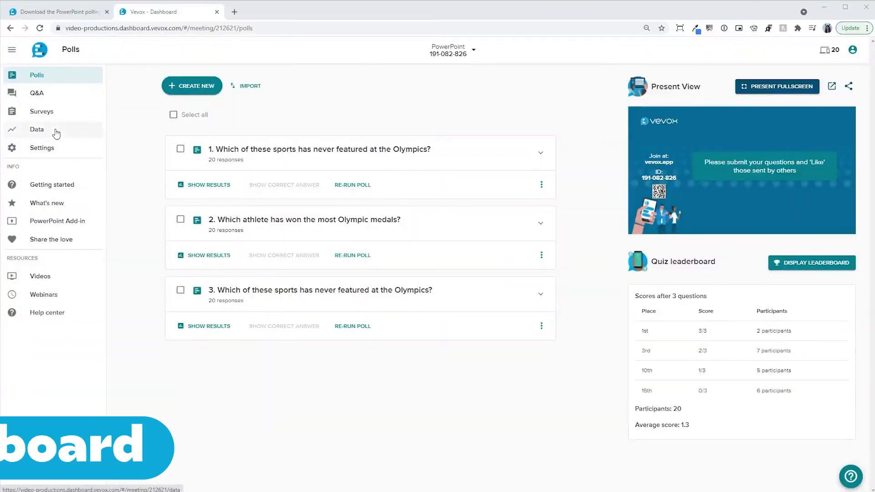
Open the session's Data page and scroll down to the poll question results
click(56, 132)
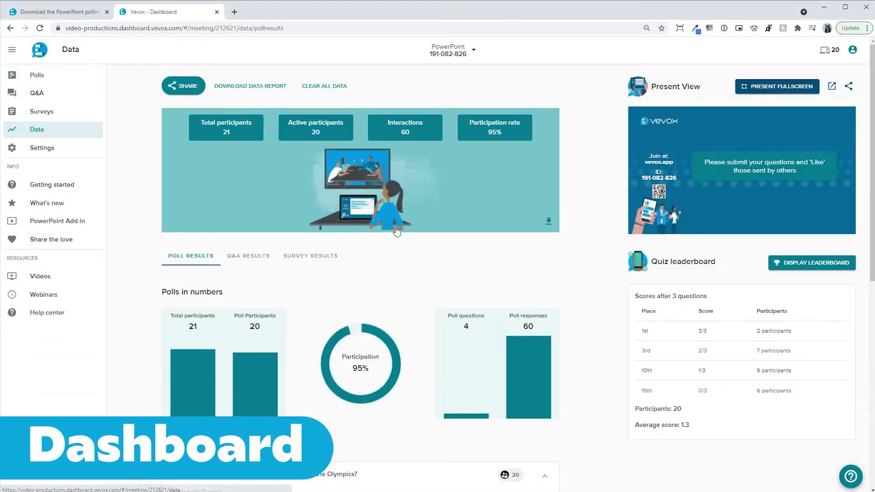
scroll(575, 266, down, 5)
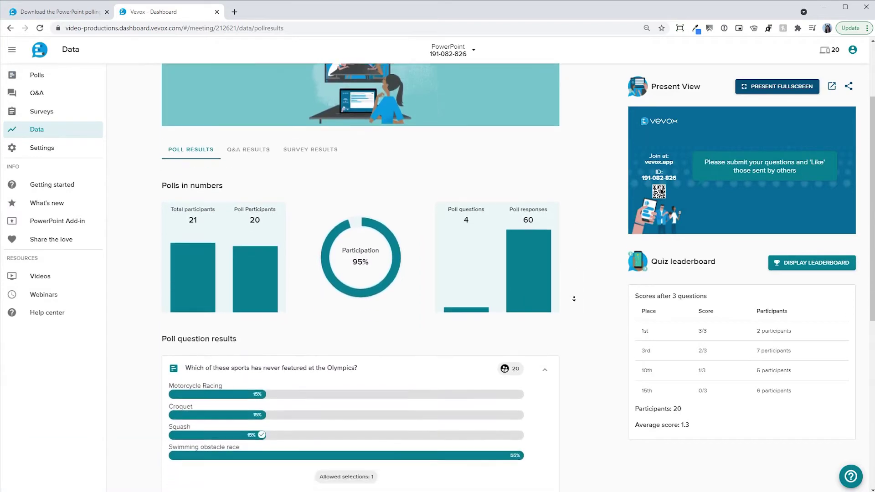
scroll(574, 294, down, 4)
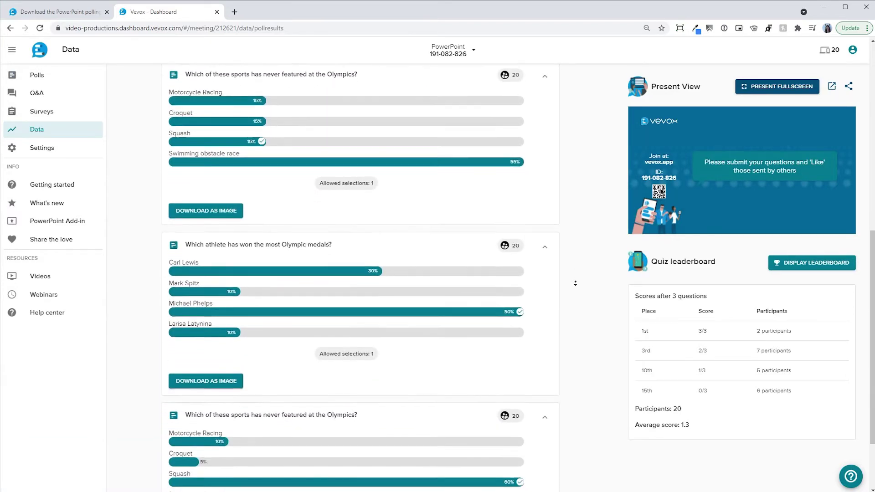
scroll(575, 283, down, 1)
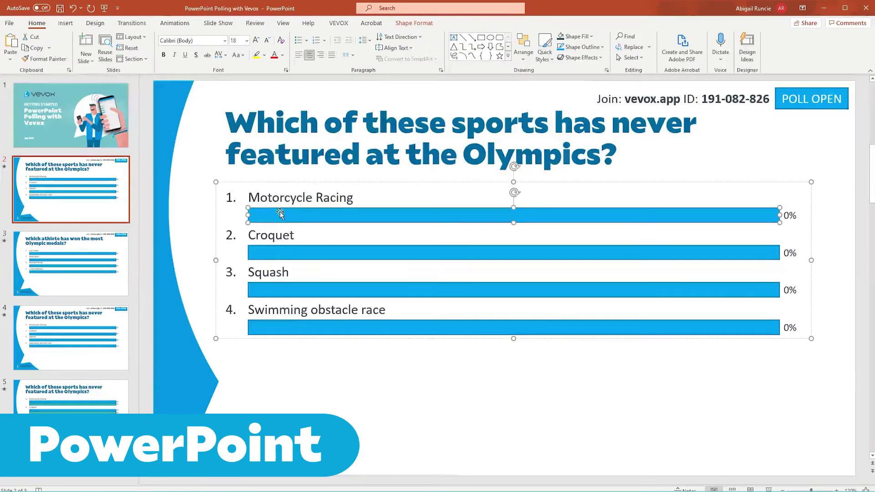
Fill all four answer bars on slide 2 with dark teal
shift+click(289, 252)
shift+click(289, 289)
shift+click(289, 327)
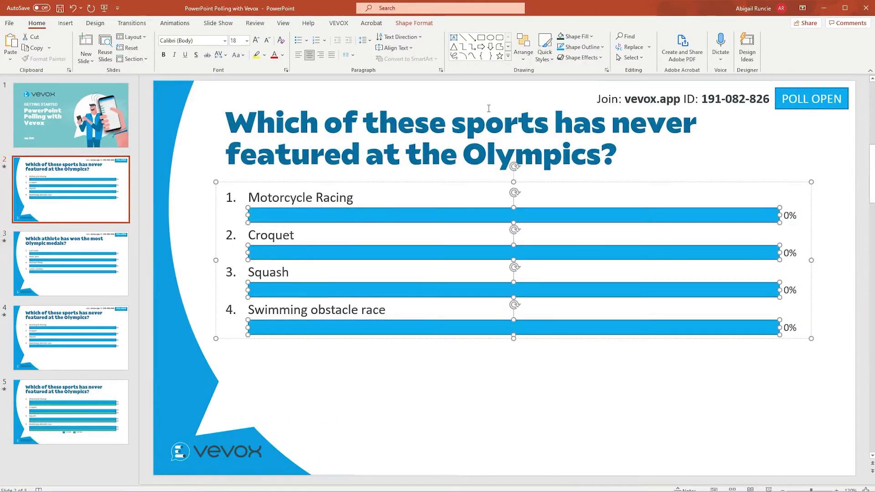
click(560, 37)
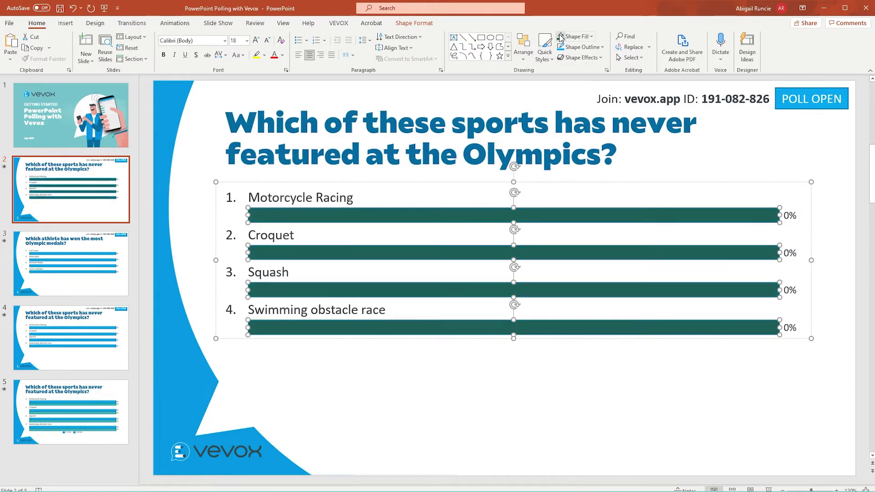
Move the poll chart lower and adjust the question title's position
drag(426, 185, 412, 206)
click(410, 167)
click(432, 409)
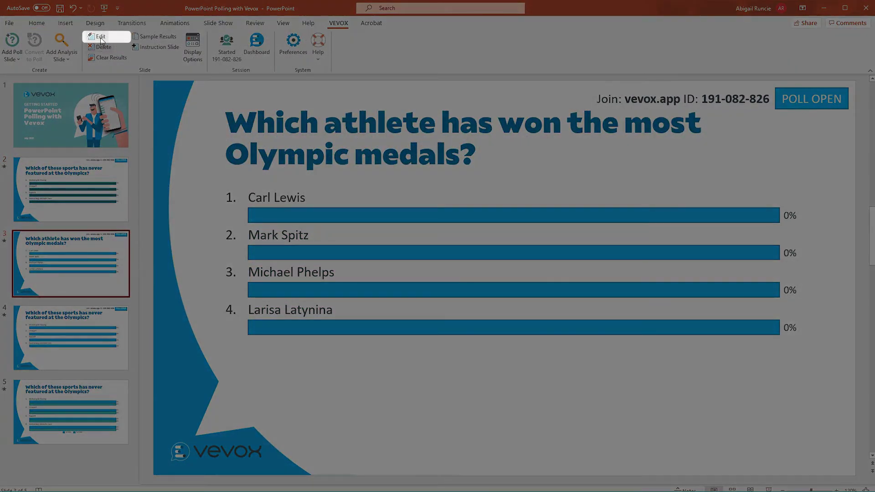
Append 'in the last 10 years' to the medals question, save it, then start deleting the poll
click(101, 40)
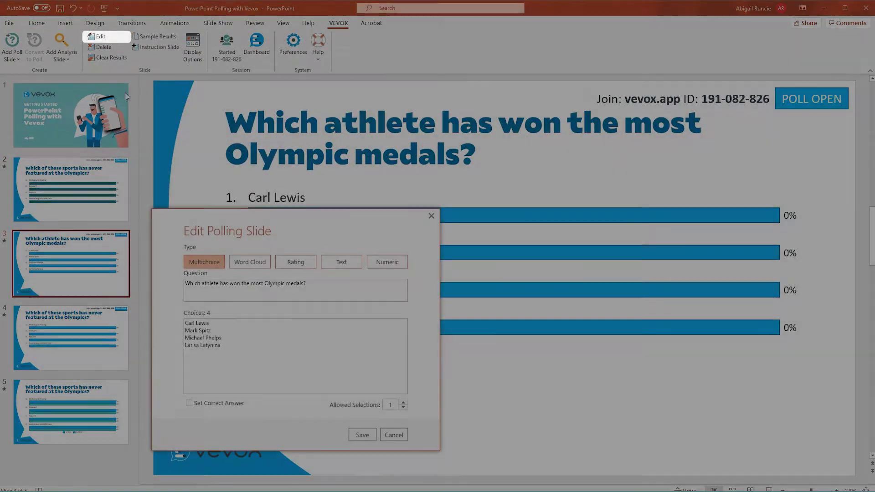
text(in the last 10 years)
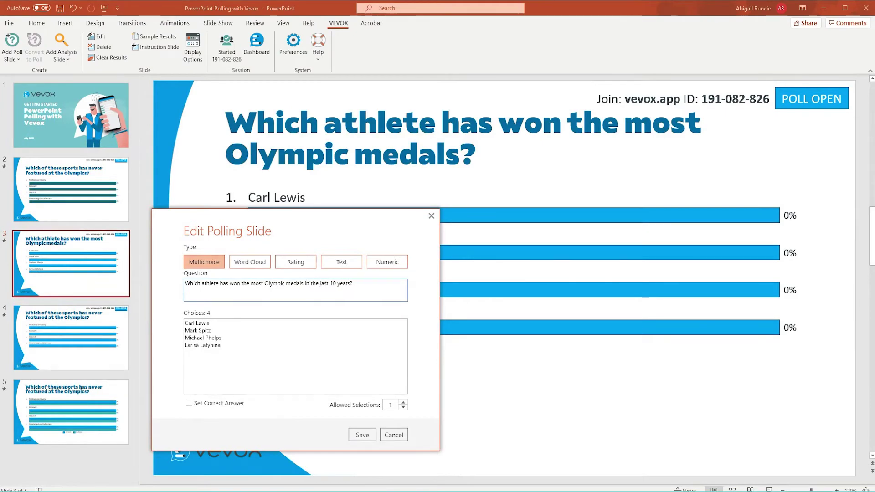
click(363, 435)
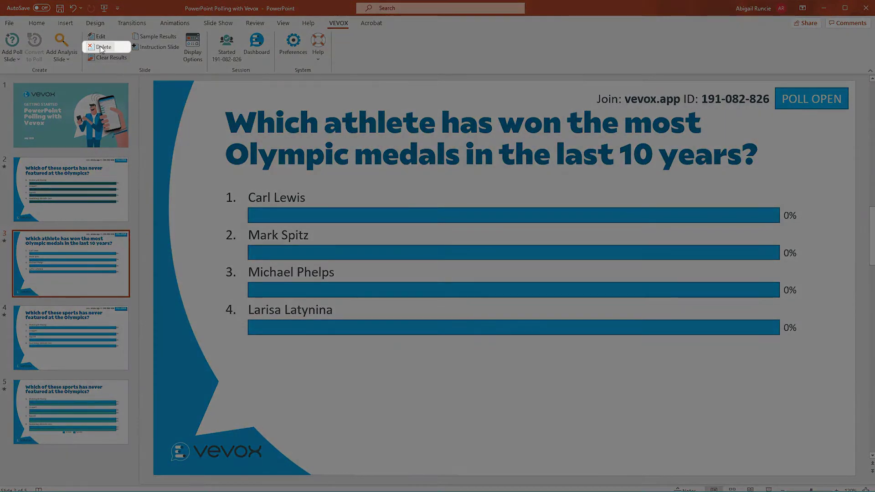
click(101, 47)
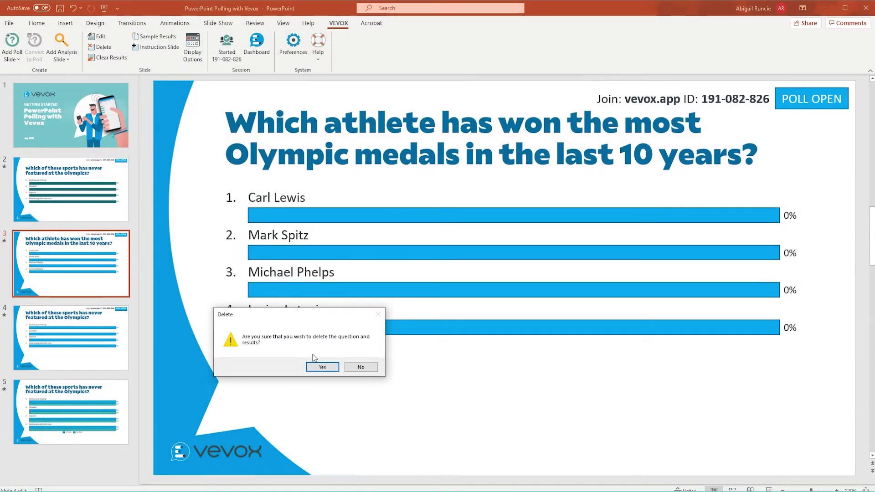
Confirm deleting the question, then preview the sports poll with fresh sample results
click(322, 368)
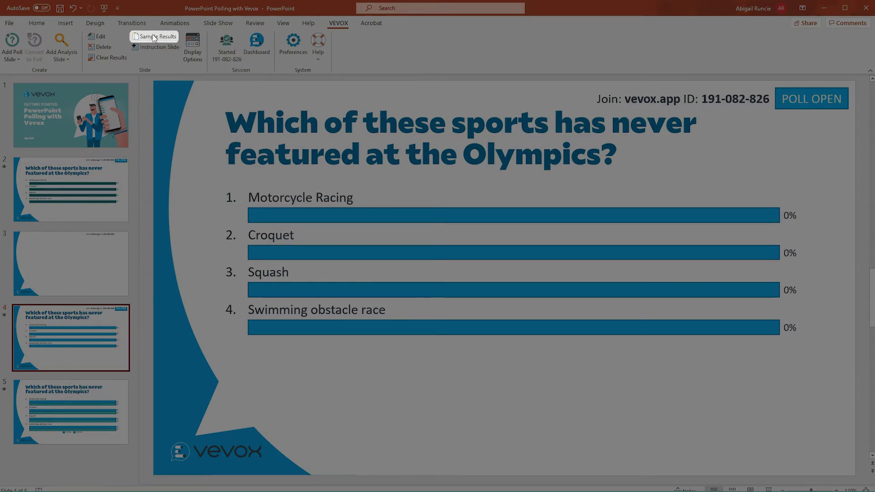
click(155, 38)
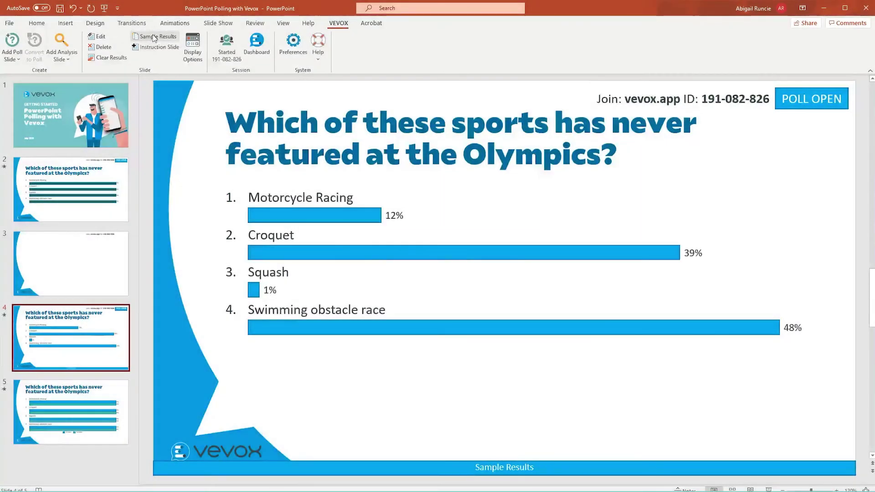
click(155, 37)
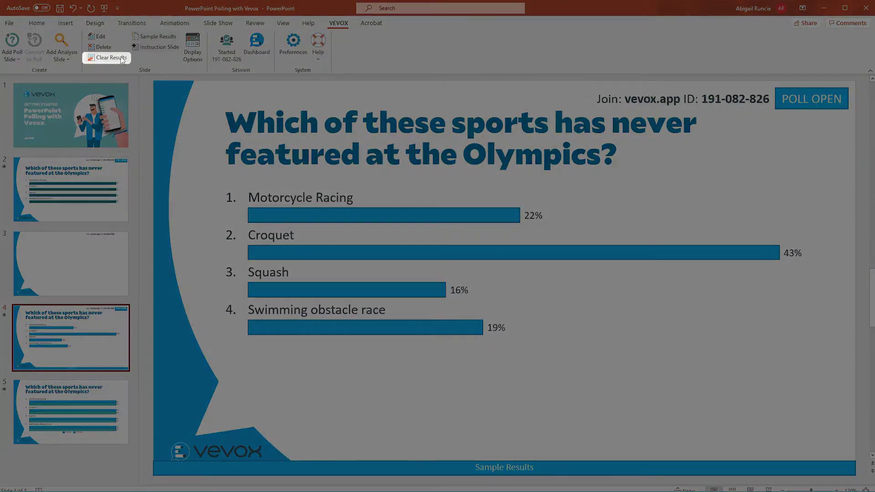
Clear results from all Vevox slides in the current presentation
click(111, 59)
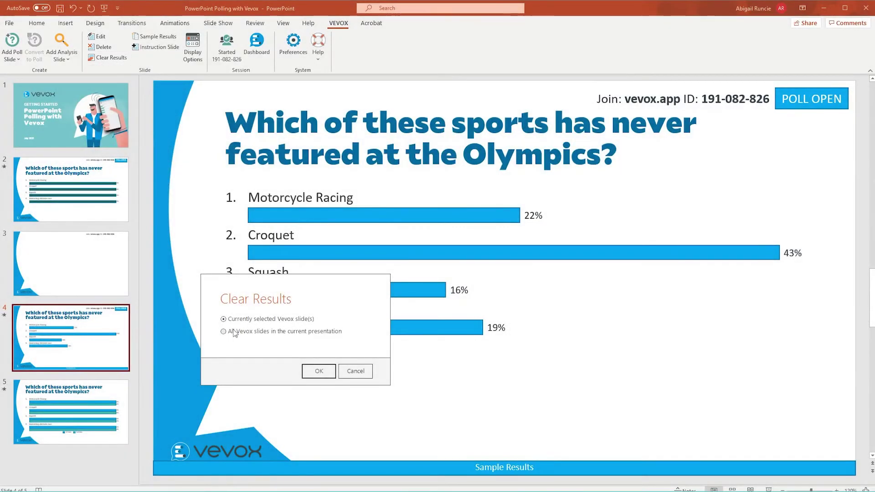
click(232, 332)
click(318, 371)
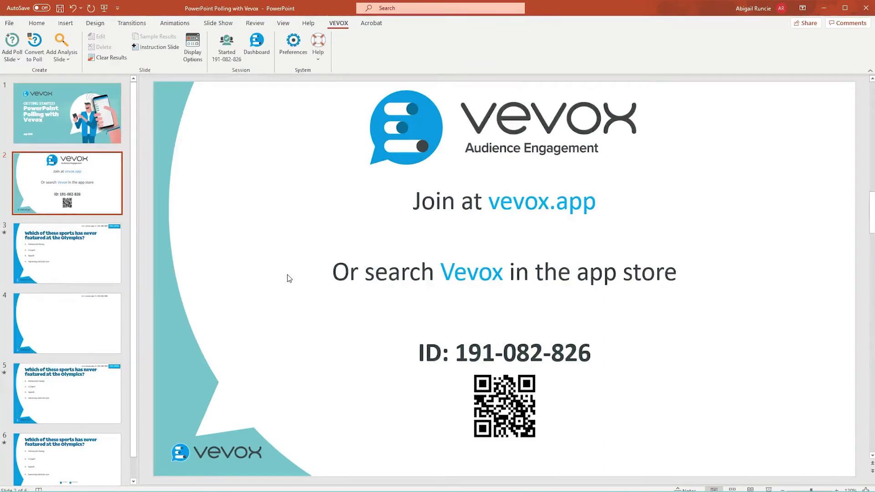
Go to the Olympics poll slide after inserting the joining-instructions slide
click(117, 267)
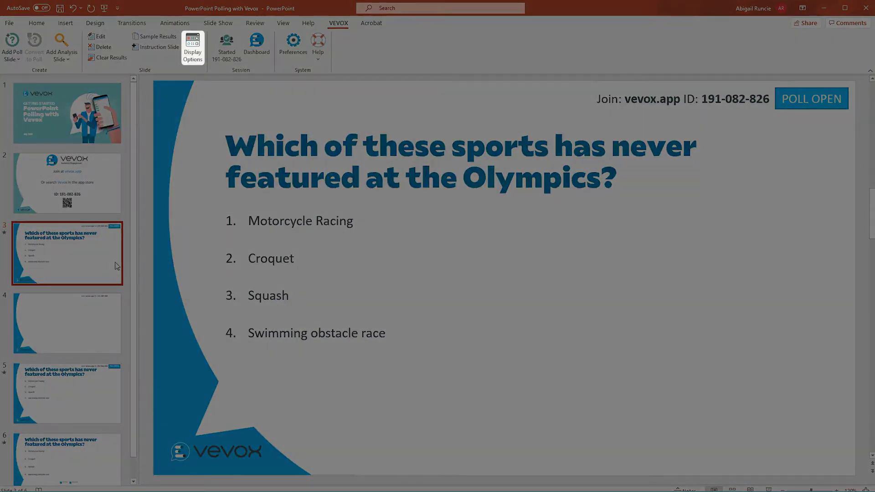
Show a 10-second countdown clock during the Olympics poll and select all four choice numbers
click(192, 47)
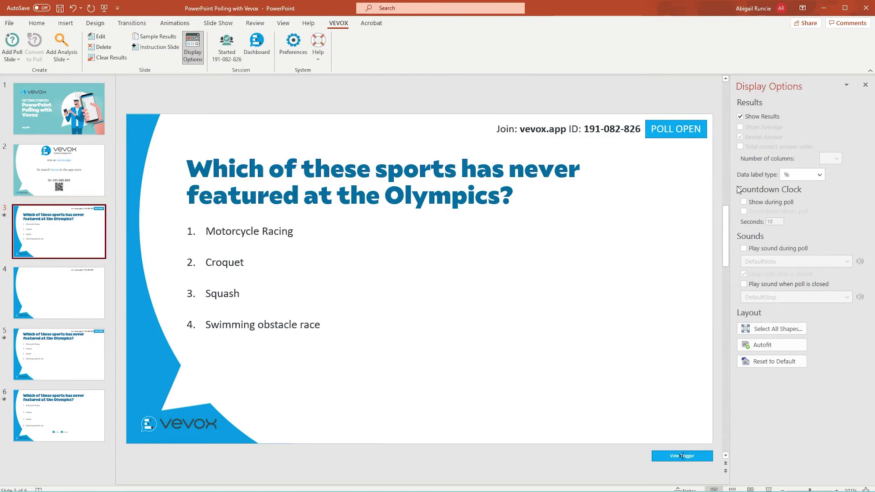
click(750, 204)
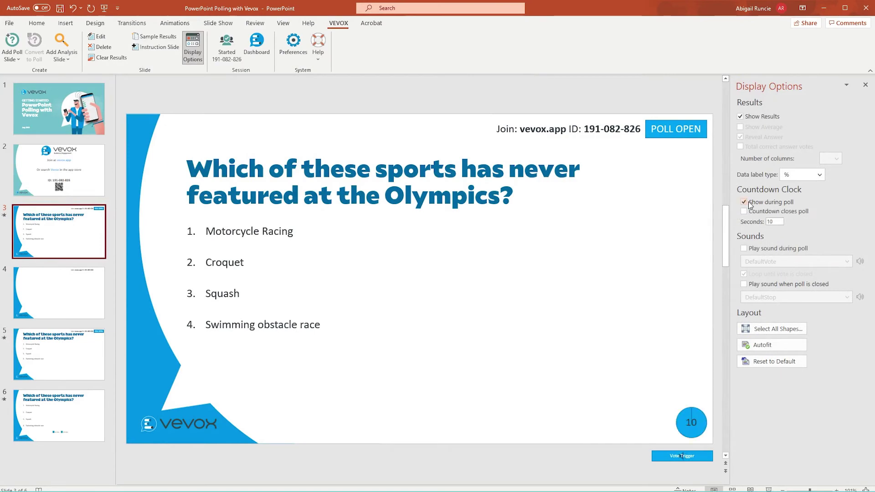
click(766, 331)
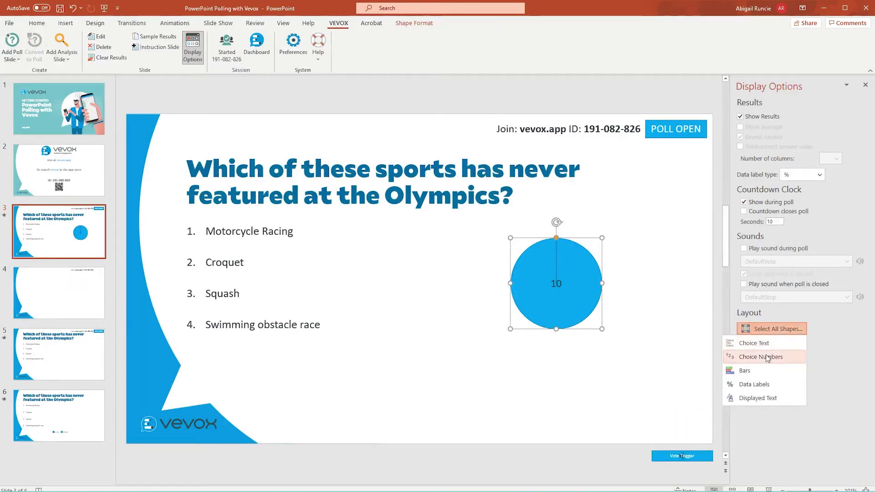
click(768, 359)
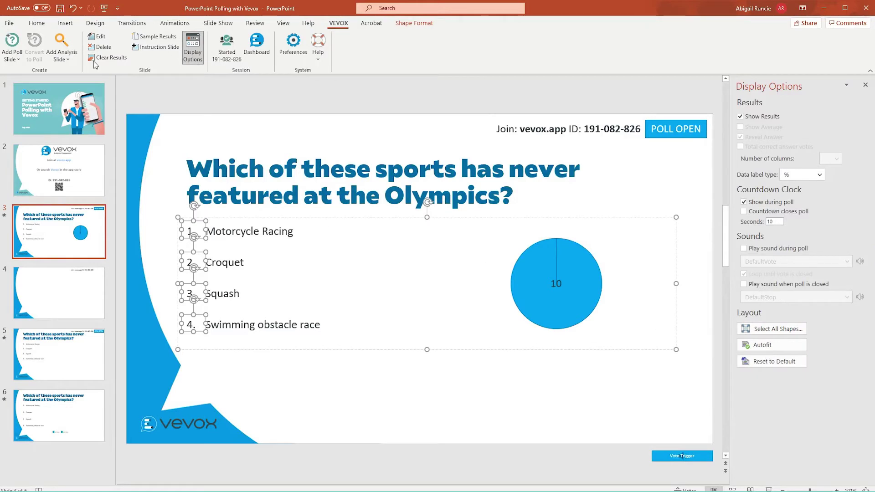
Enlarge the four choice numbers with Increase Font Size, then open the Vevox preferences
click(37, 23)
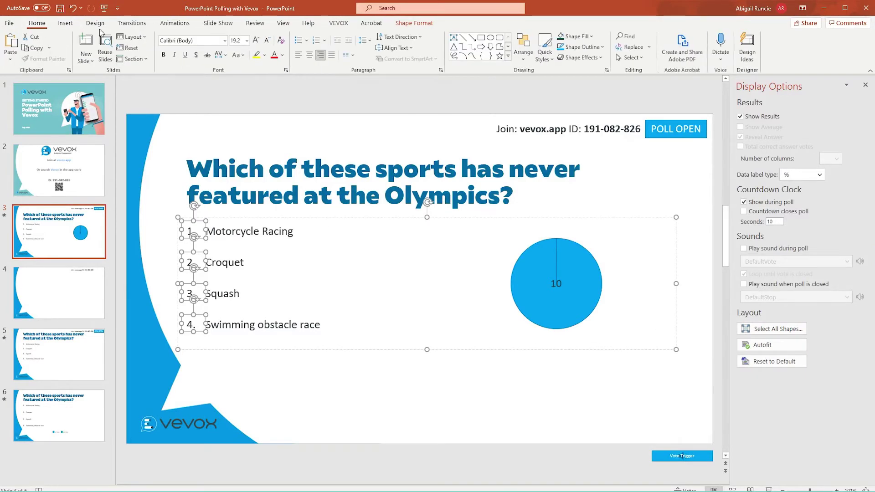
click(256, 40)
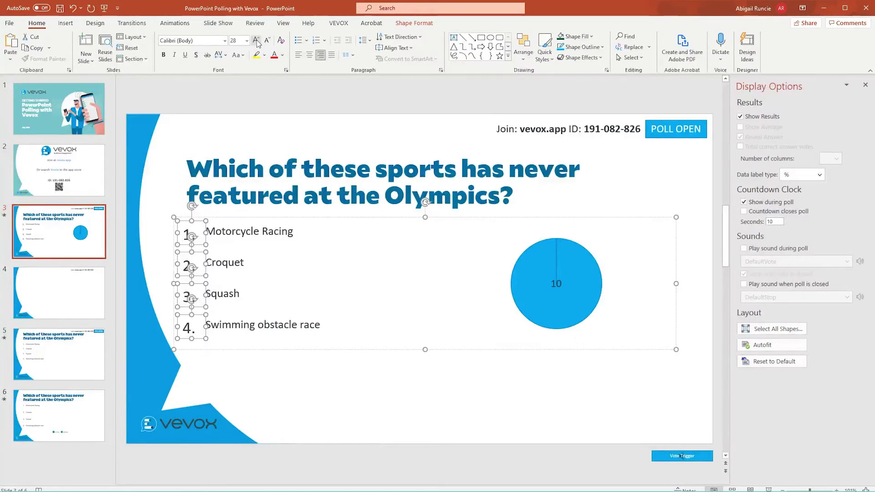
click(356, 429)
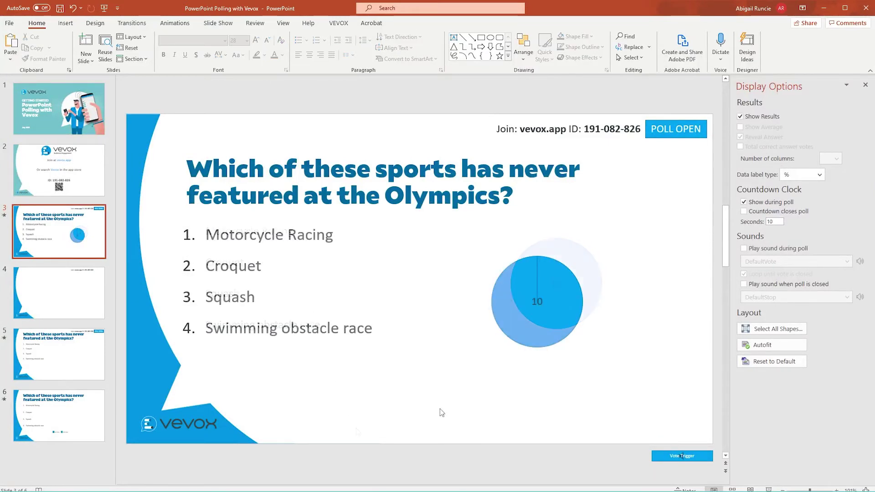
click(338, 23)
click(296, 44)
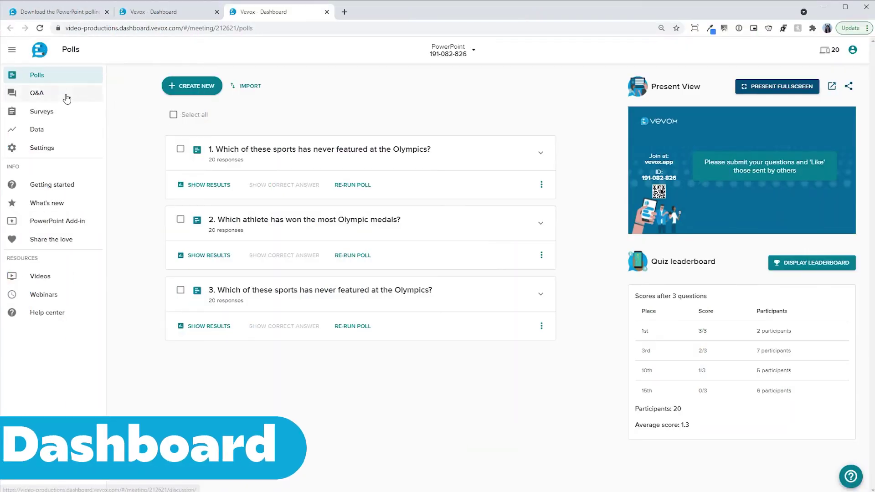
Start Event Feedback Survey 2 and save an edited home-screen heading in the session settings
click(66, 97)
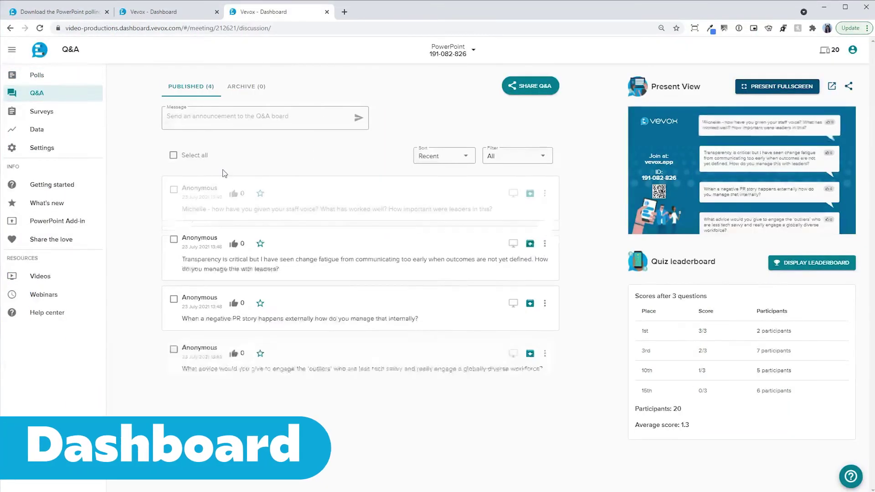
click(78, 121)
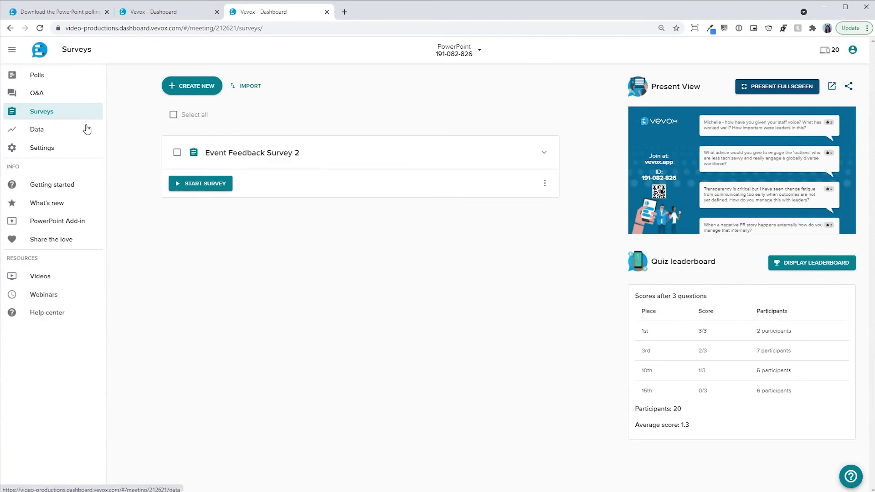
click(191, 183)
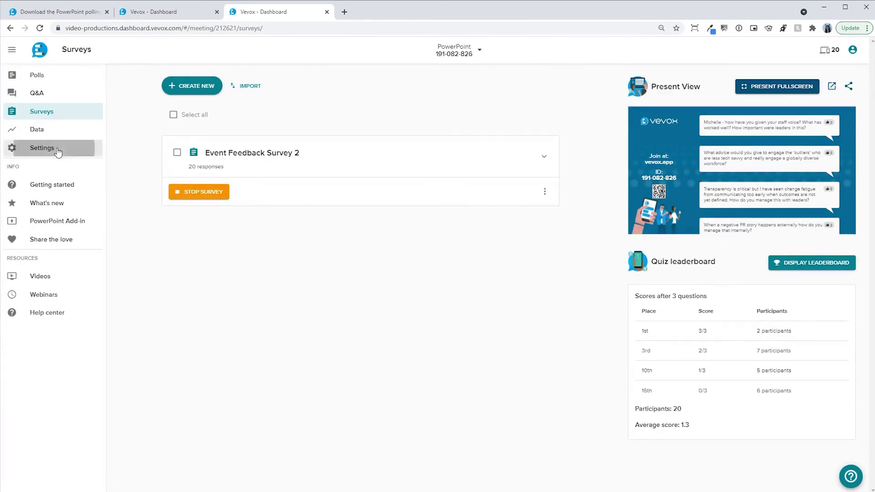
click(59, 149)
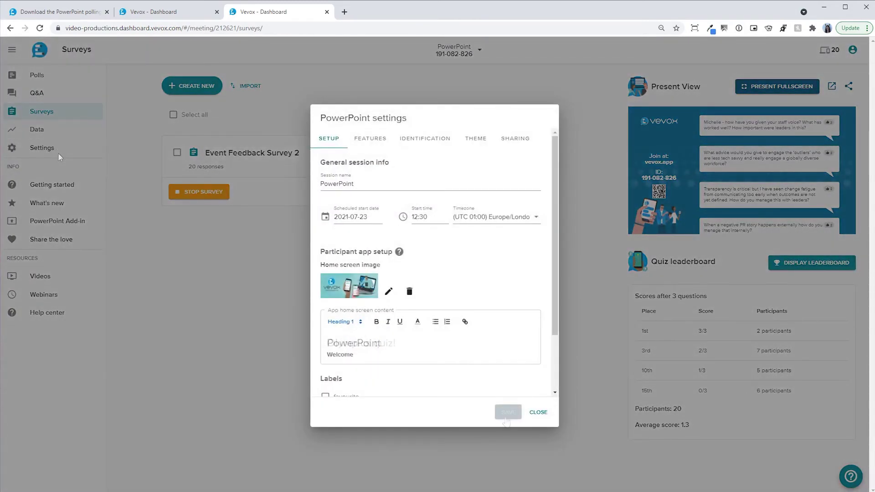
click(508, 412)
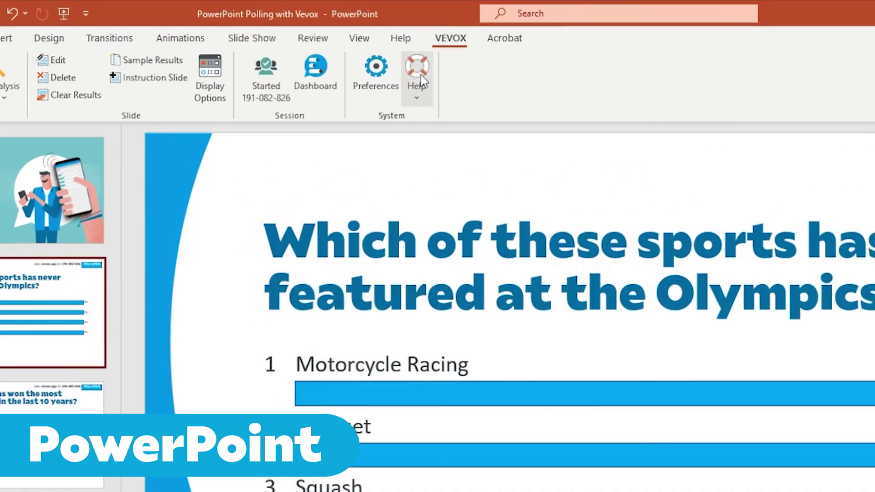
Download the VevoxReport Excel data report and scroll through the per-question poll results
click(421, 81)
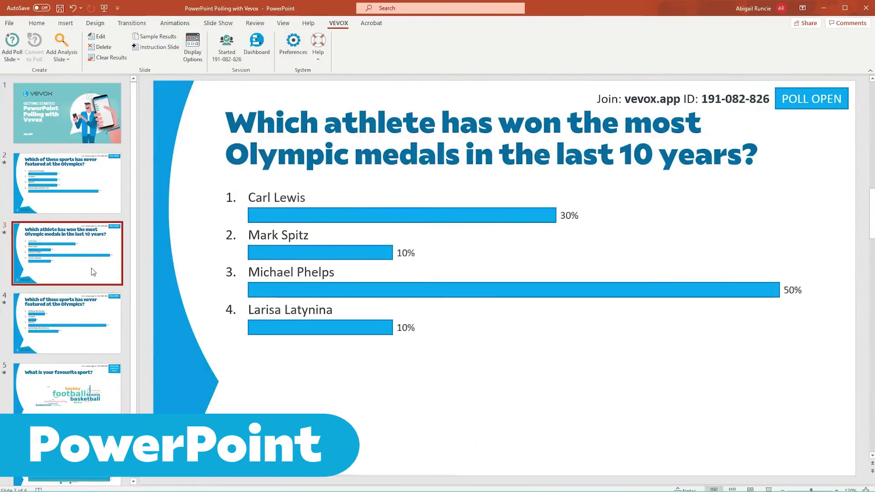
click(78, 316)
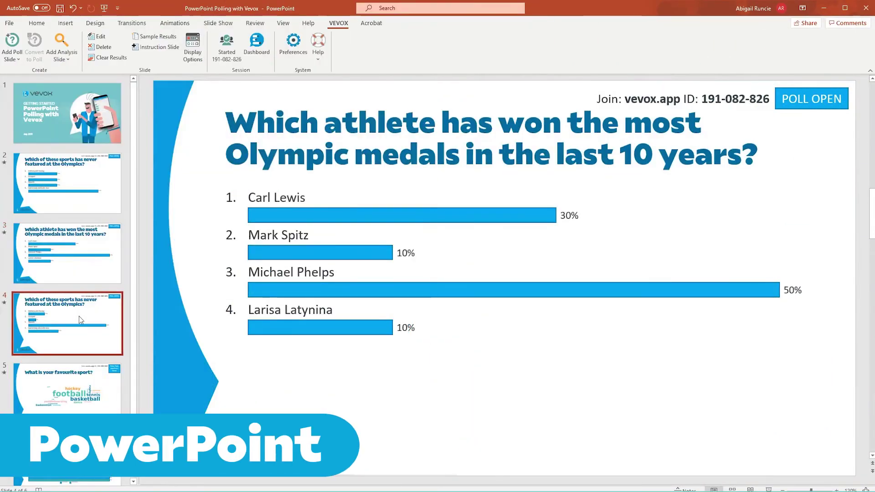
click(77, 370)
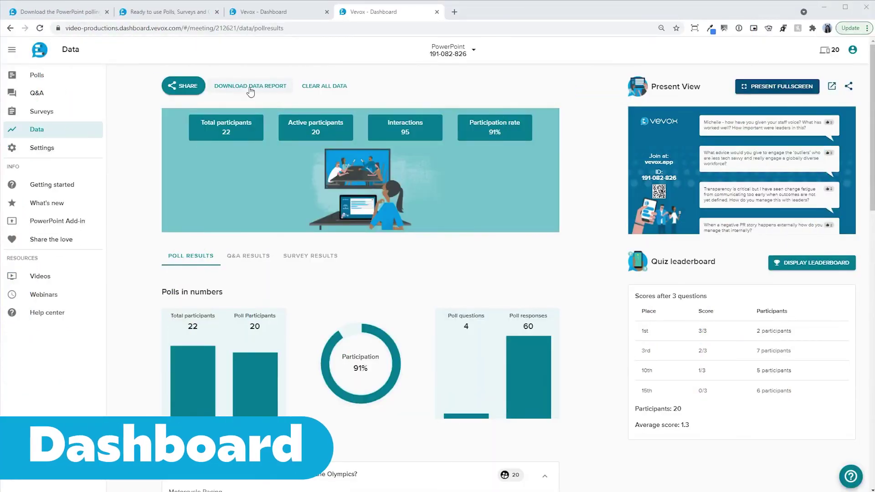
click(250, 87)
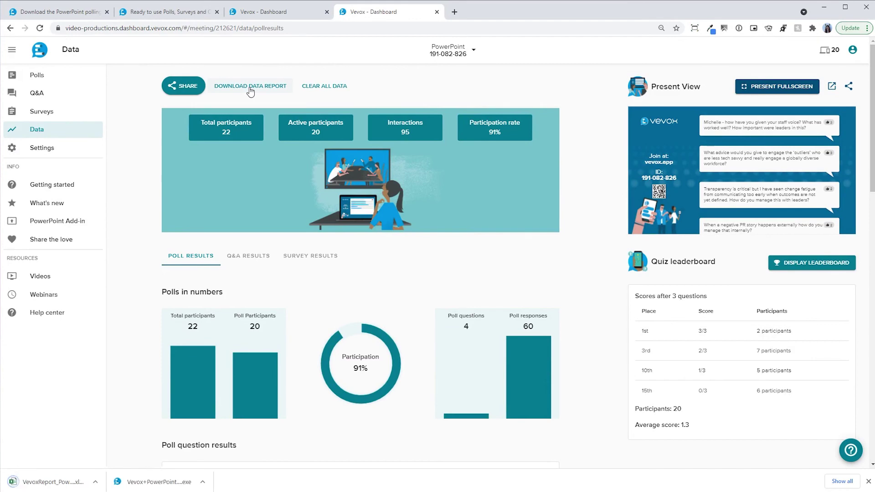
scroll(602, 134, down, 9)
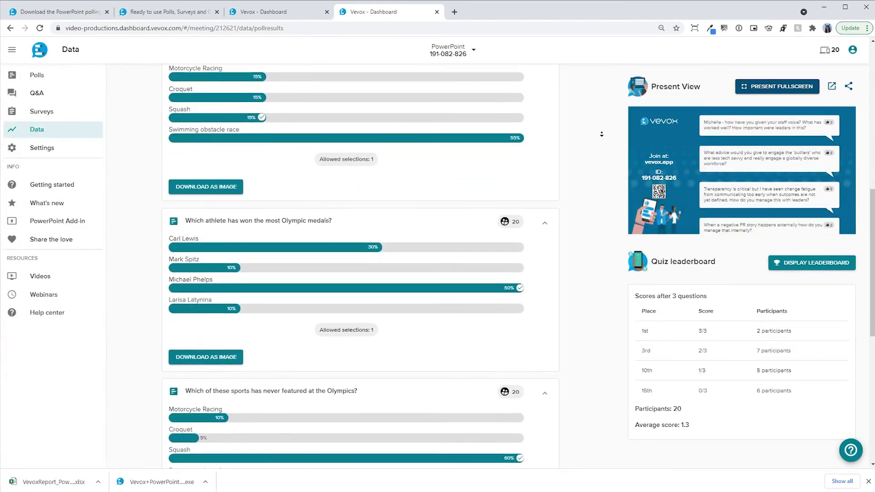